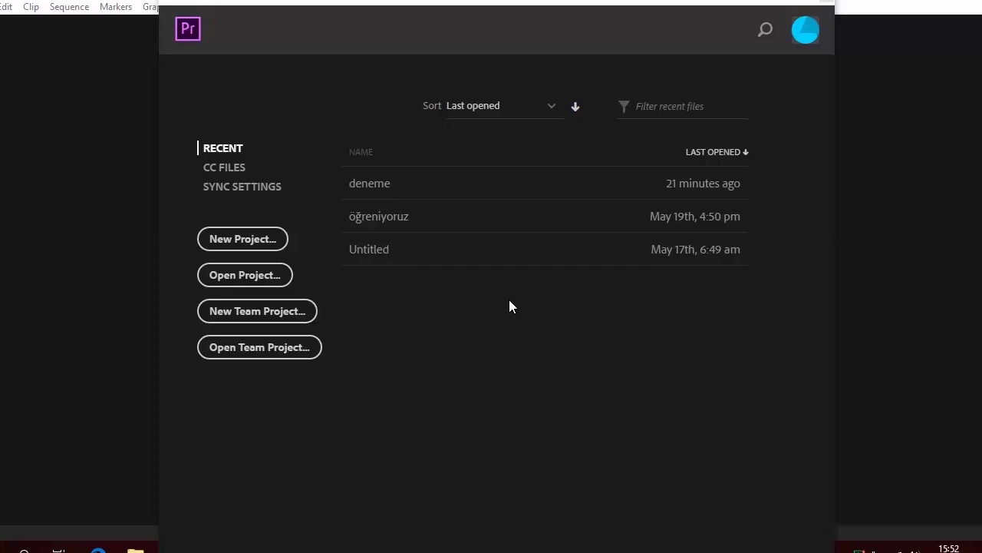
left_click(268, 244)
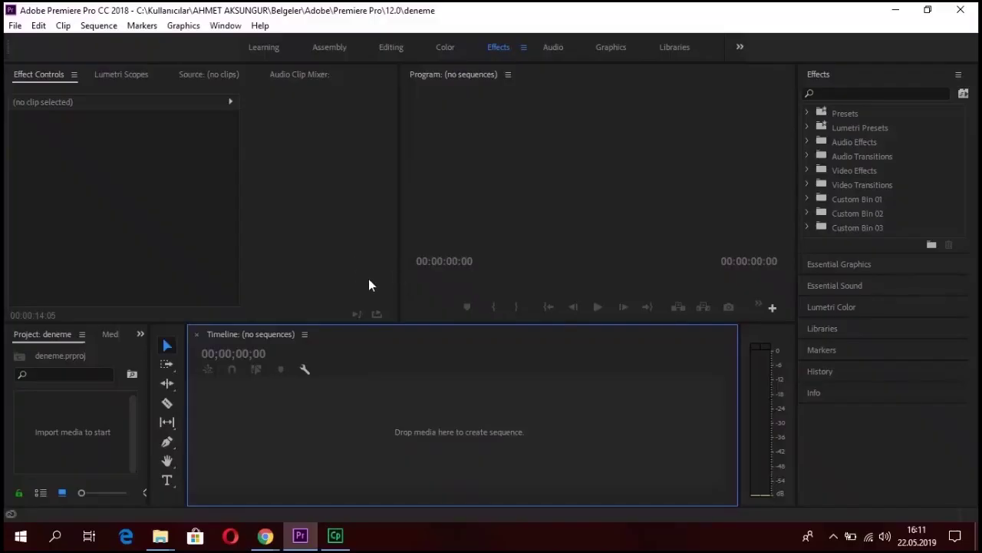
double_click(78, 418)
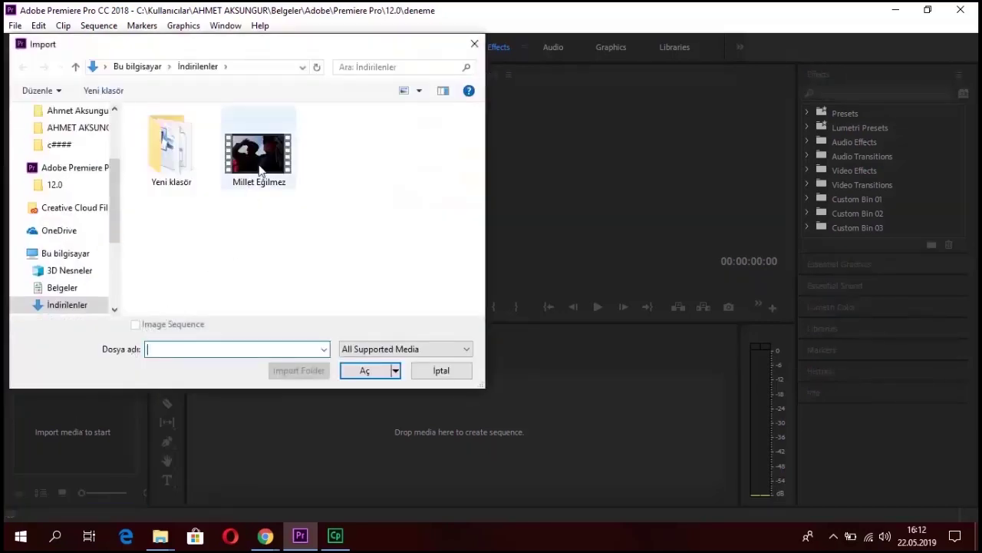
left_click(258, 155)
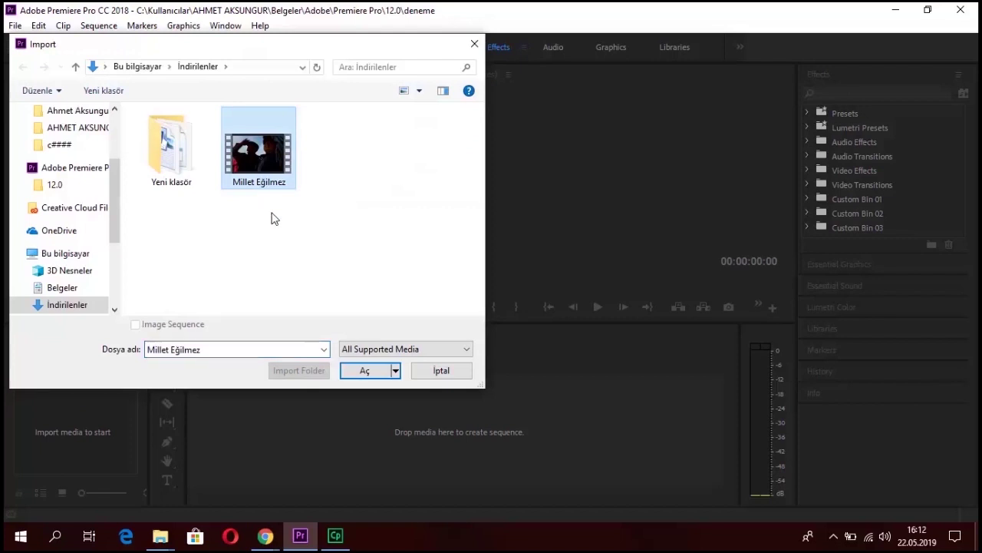
left_click(364, 370)
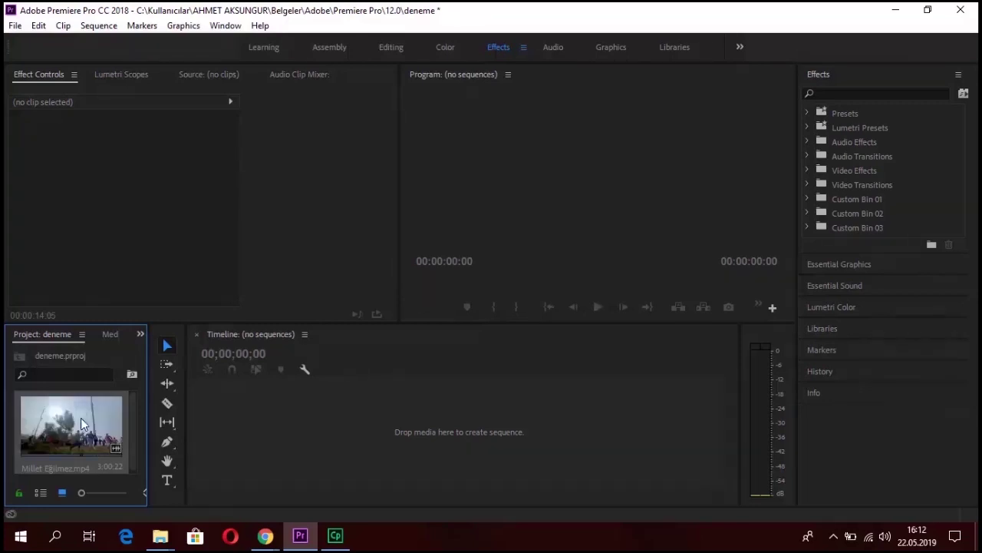
Drag Millet Eğilmez.mp4 onto the Timeline to build a sequence with video on V1 and audio on A1.
left_click_drag(82, 423, 328, 439)
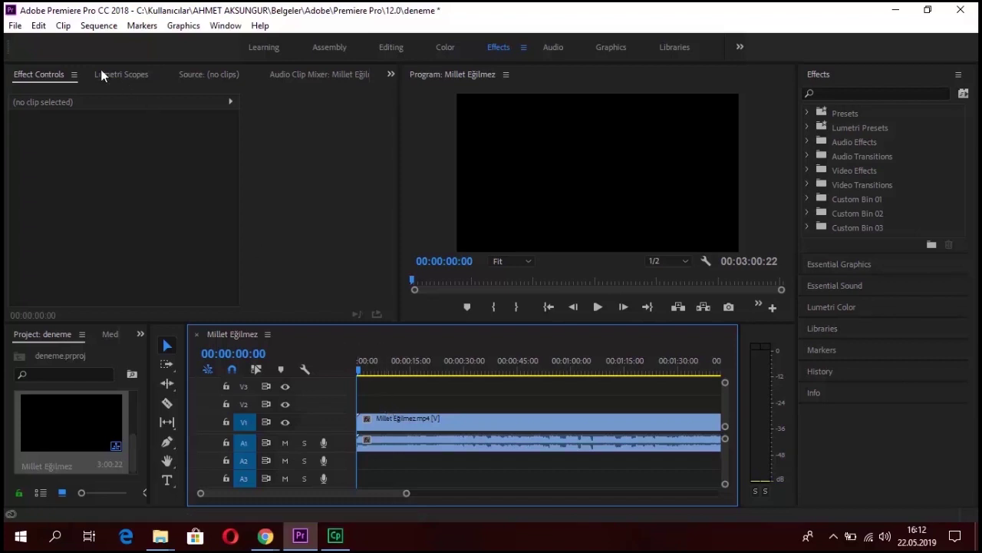
left_click(42, 75)
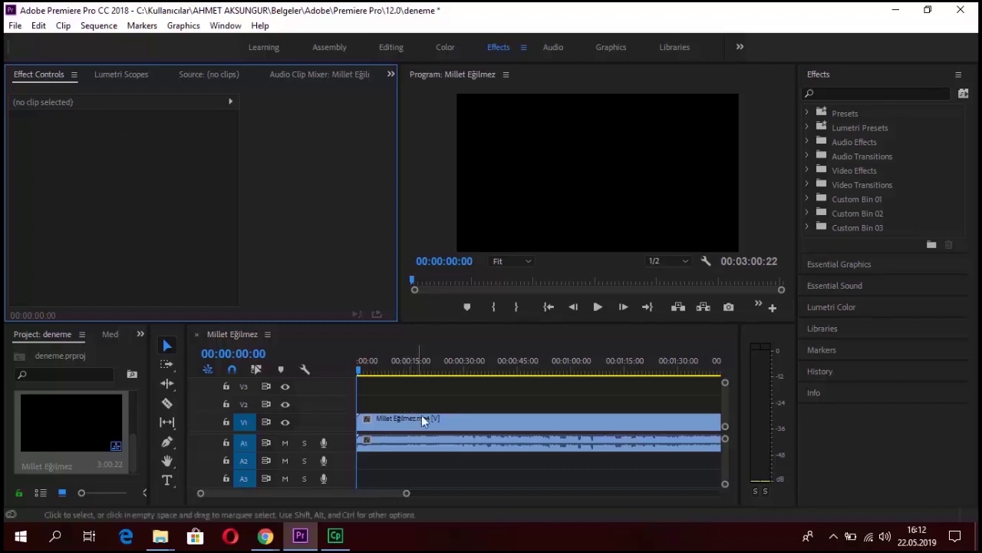
At 00:00:06:05, try Position X values 659, 426 and 573 on the V1 clip, then reset Position.
left_click(442, 428)
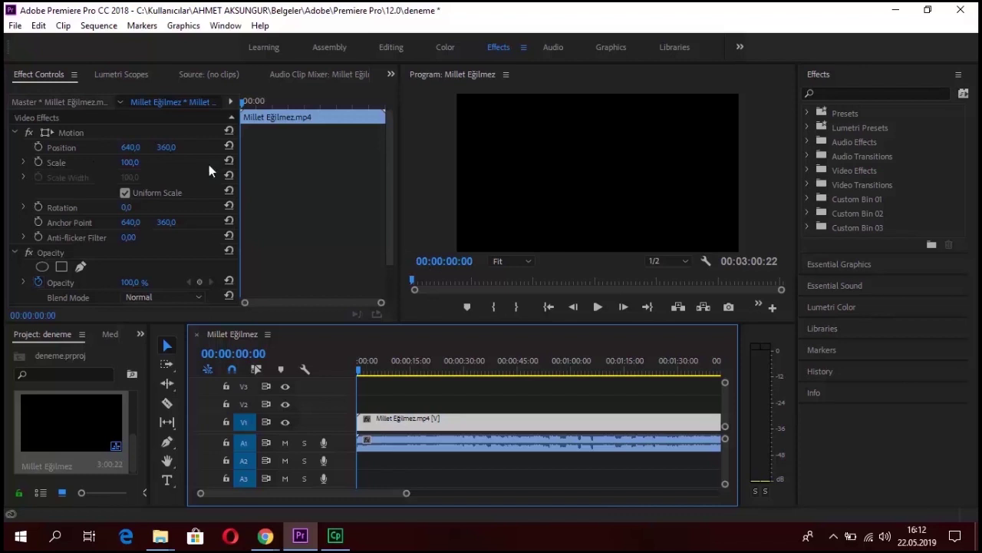
left_click_drag(243, 103, 249, 103)
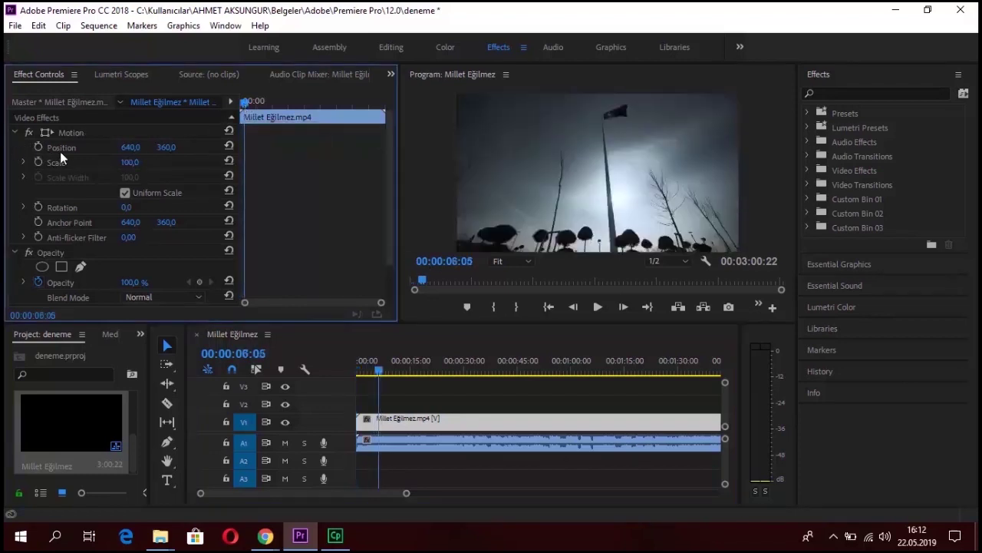
left_click(129, 147)
type("659")
key("Return")
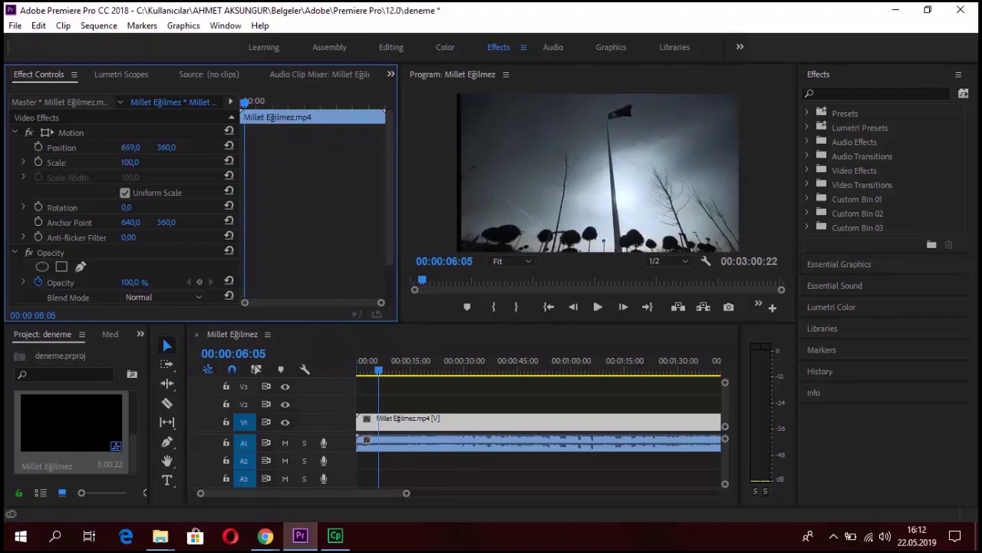
left_click_drag(131, 148, 46, 147)
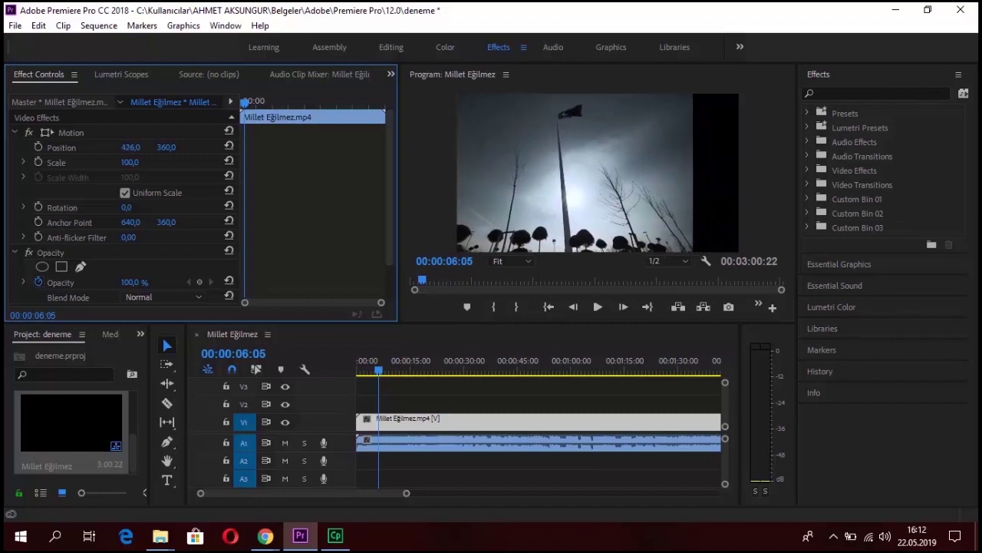
left_click_drag(130, 148, 184, 147)
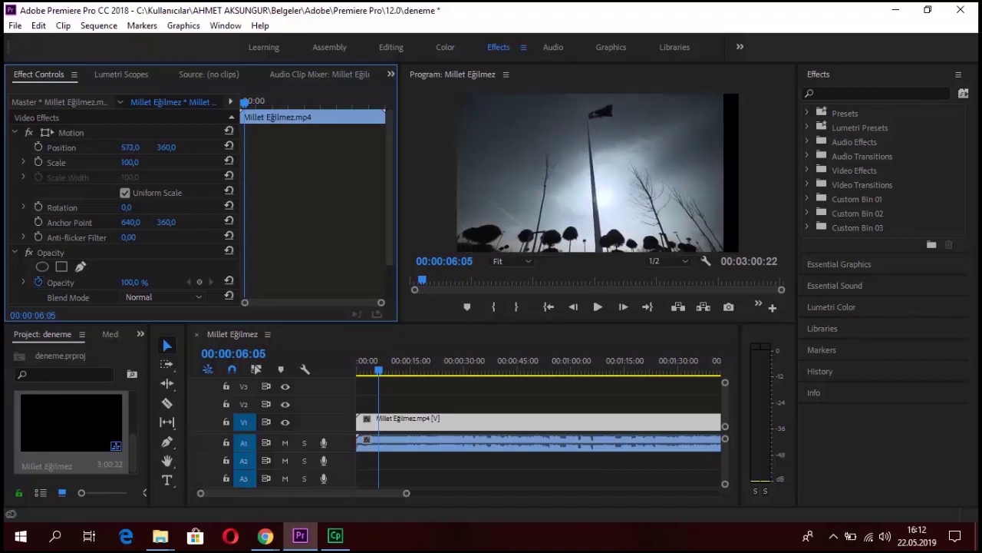
left_click(229, 147)
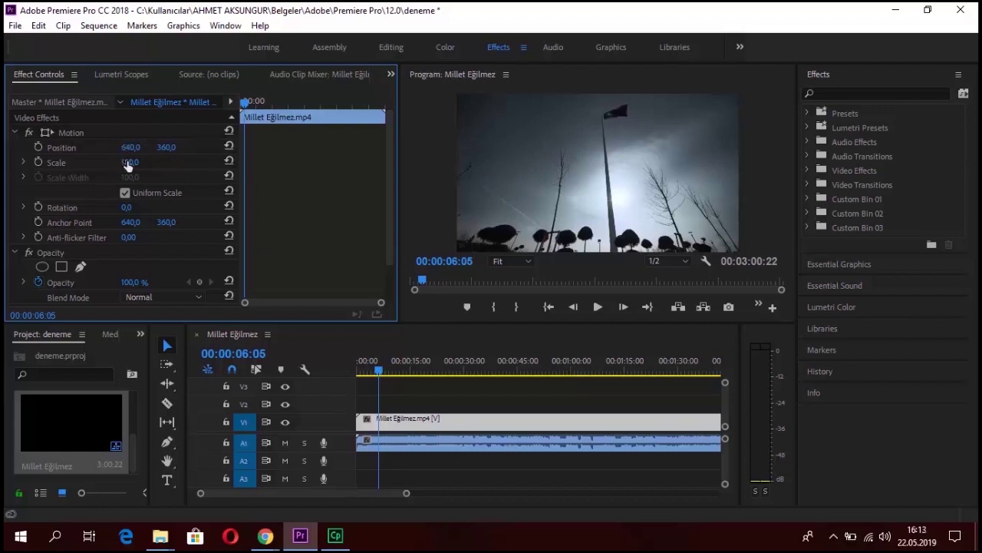
Test Scale and Rotation then reset both; drop Opacity to 54% and raise it back toward 100%.
mouse_move(129, 162)
left_mouse_down()
mouse_move(107, 162)
mouse_move(226, 161)
left_mouse_up()
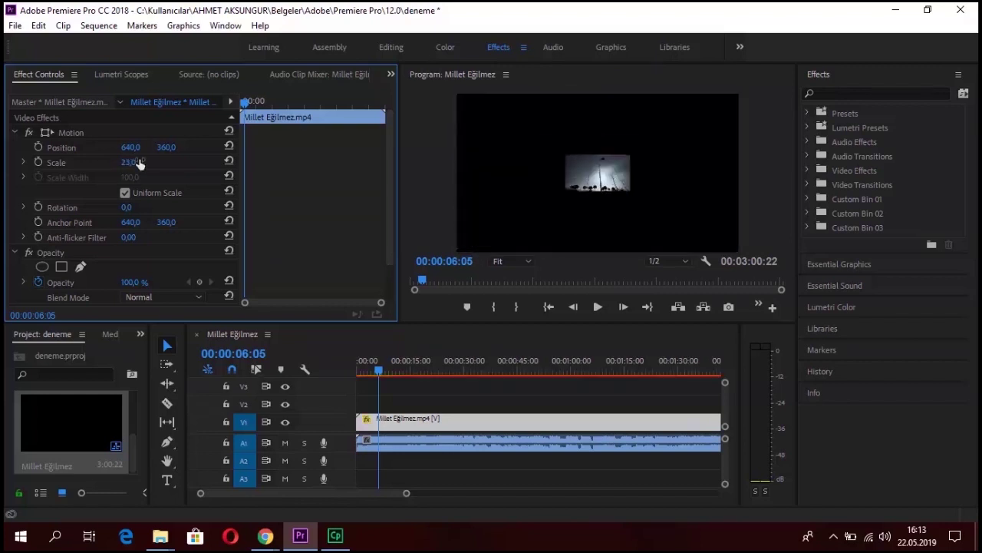
left_click(227, 161)
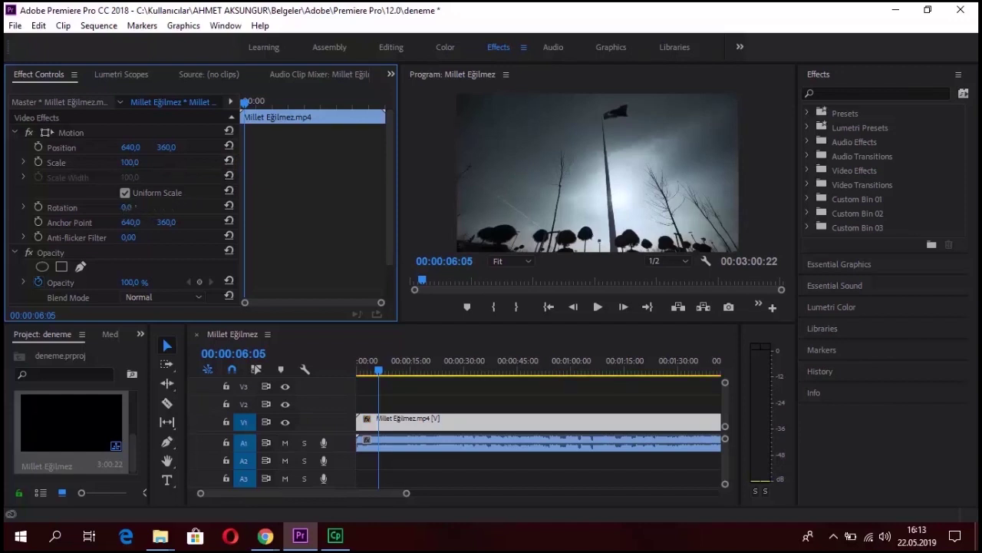
mouse_move(126, 207)
left_mouse_down()
mouse_move(107, 207)
mouse_move(144, 204)
left_mouse_up()
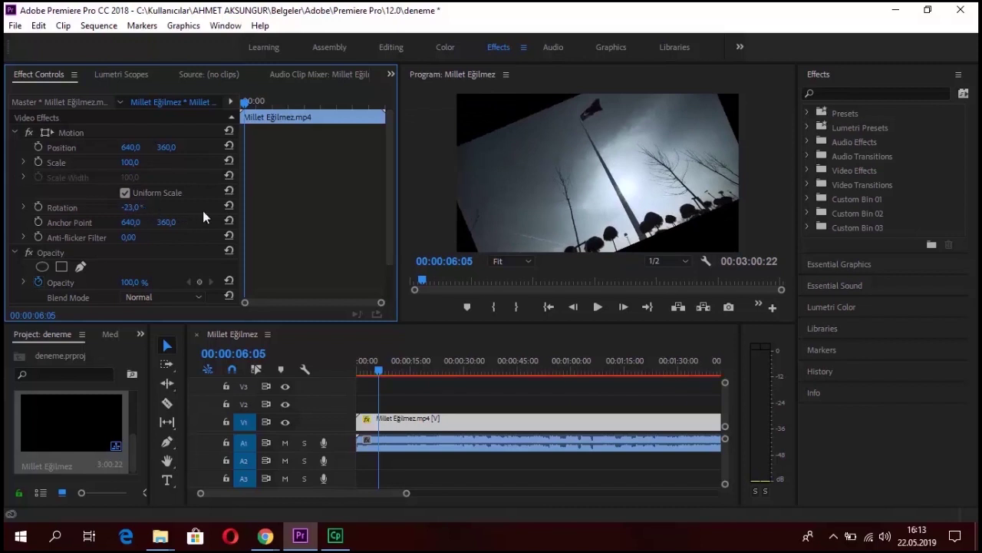
left_click(228, 207)
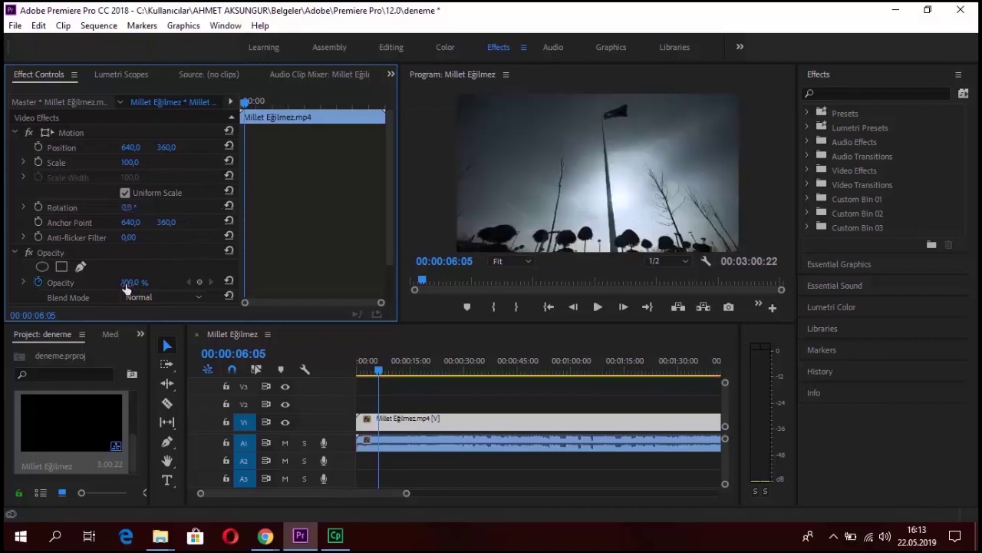
left_click_drag(132, 282, 100, 282)
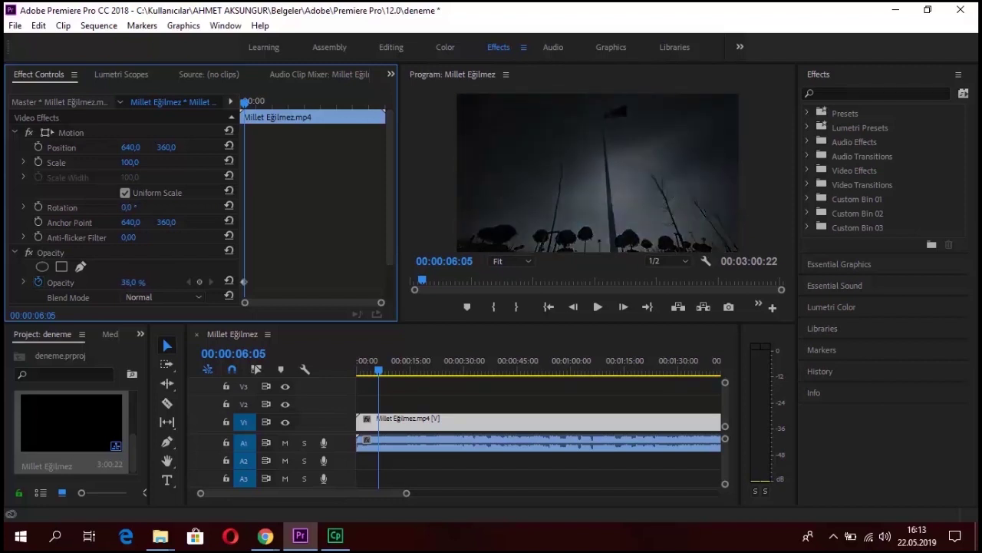
left_click_drag(99, 281, 140, 284)
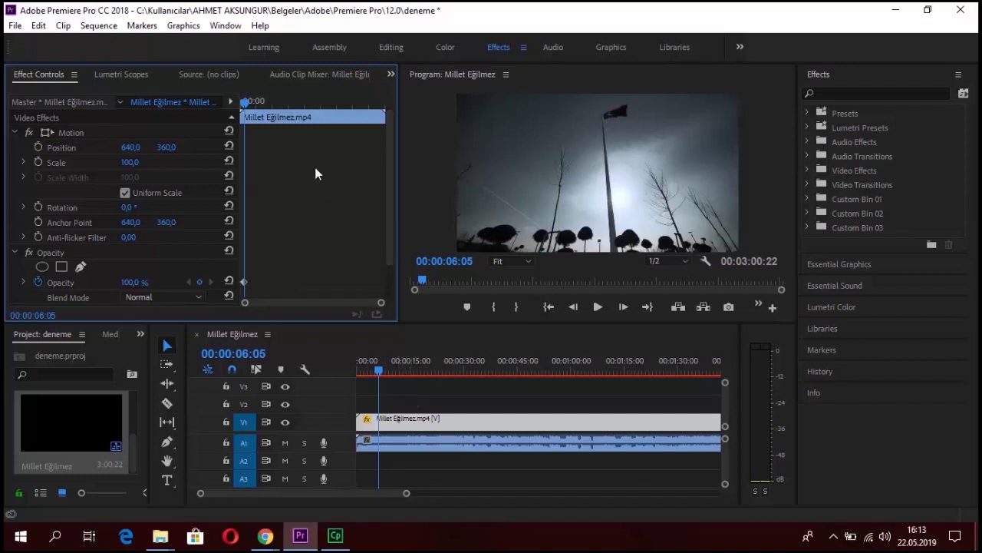
Keyframe Scale at 100 near the start and 0 at 00:00:29:06, then return the playhead to the start.
left_click(243, 103)
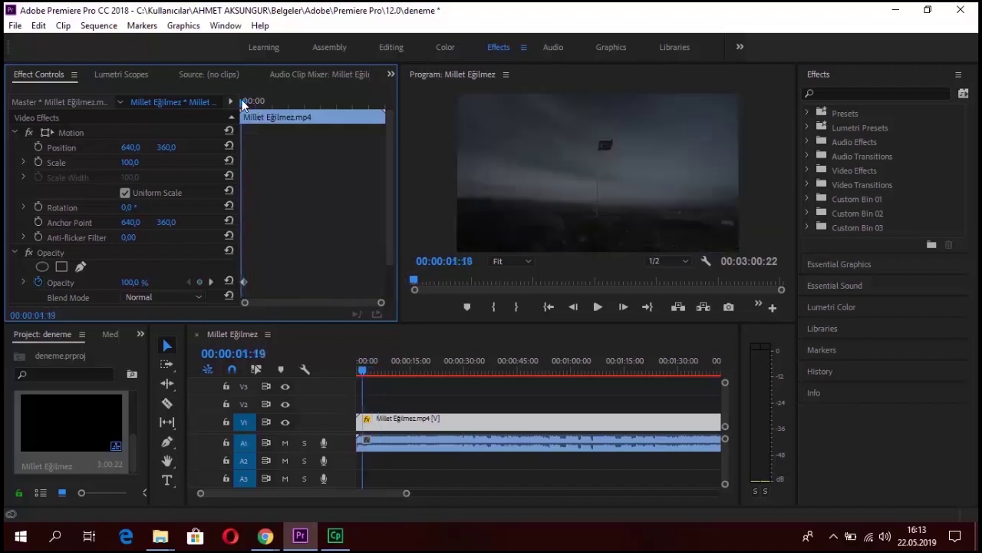
left_click_drag(242, 103, 244, 105)
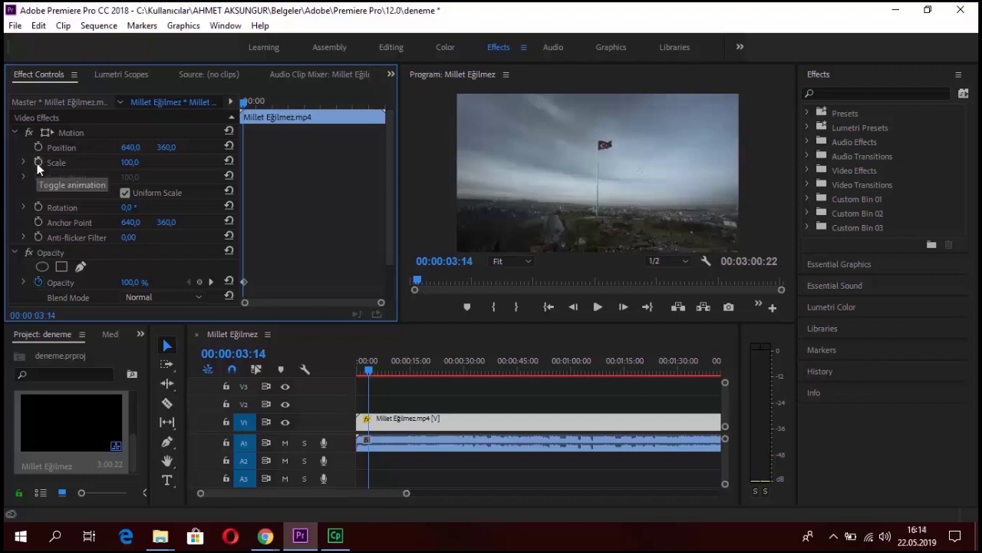
left_click(37, 162)
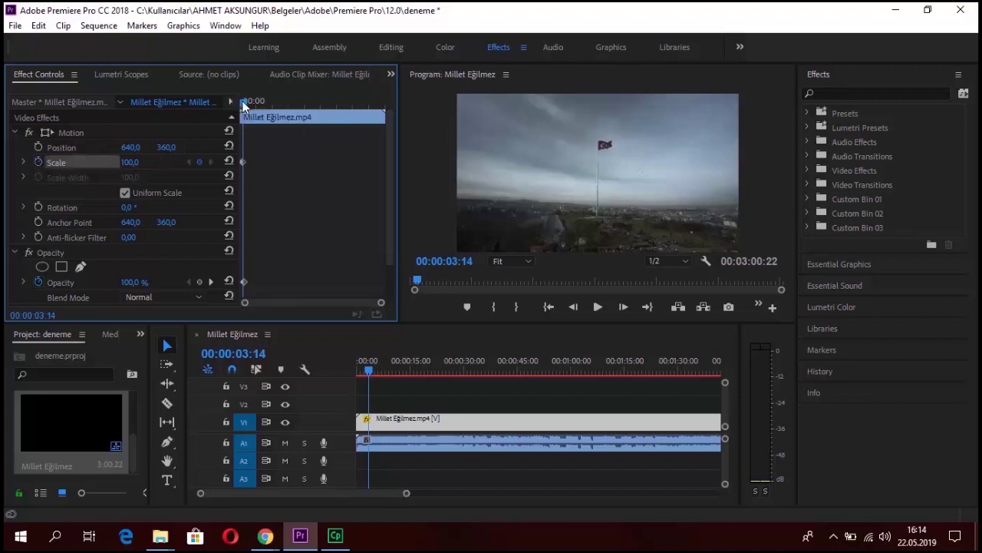
left_click_drag(244, 101, 264, 106)
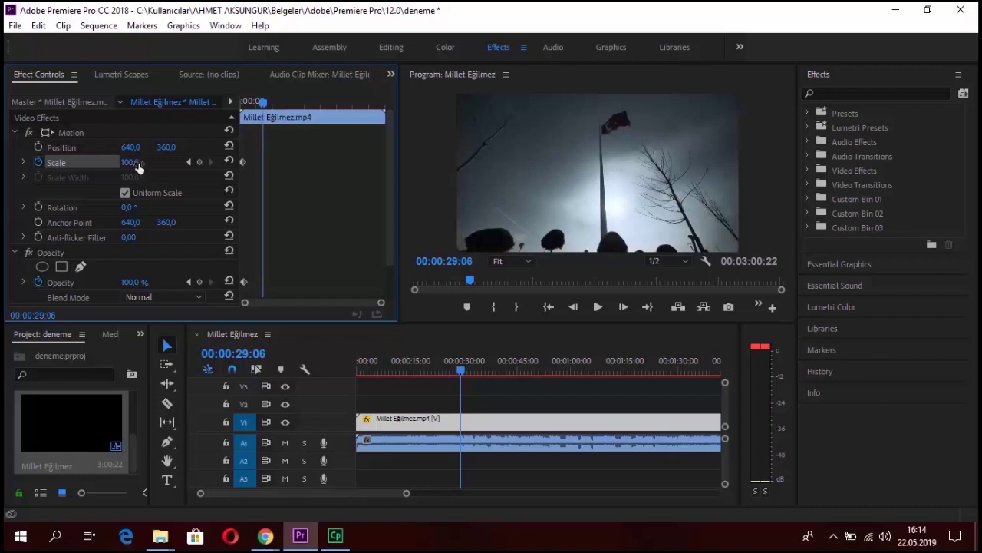
mouse_move(139, 167)
left_mouse_down()
mouse_move(81, 168)
mouse_move(99, 161)
left_mouse_up()
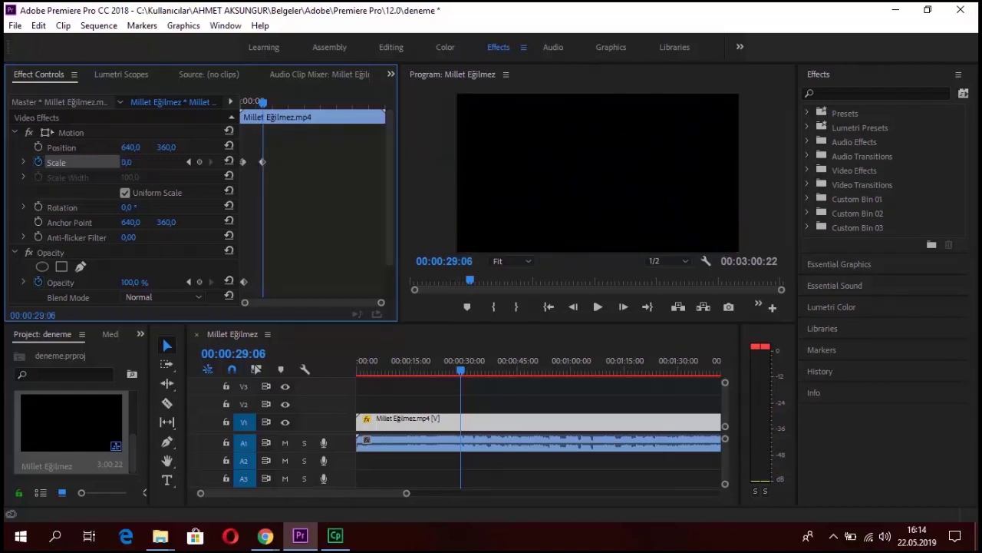
left_click_drag(262, 107, 239, 101)
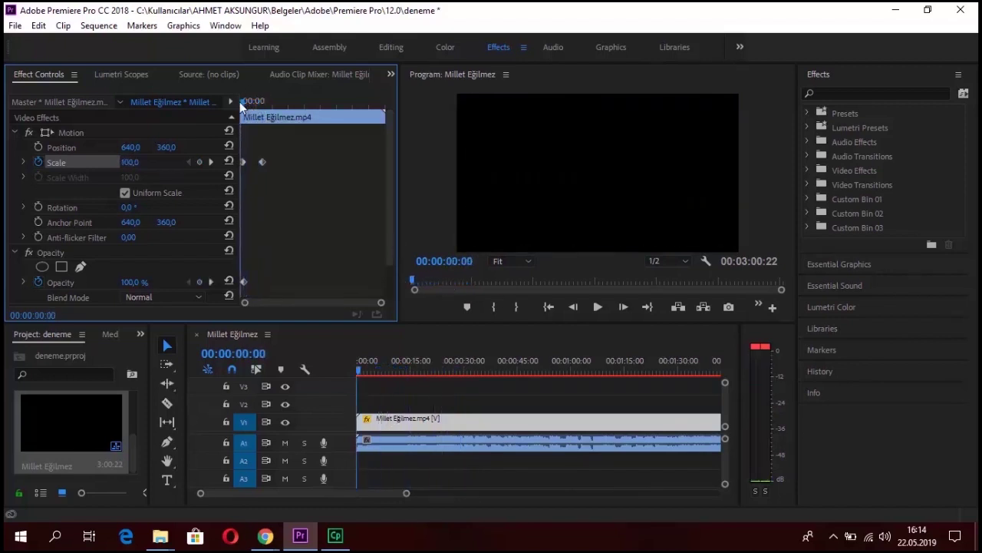
Preview the shrink, then drag the ending Scale keyframe earlier to about 17 seconds.
left_click(589, 311)
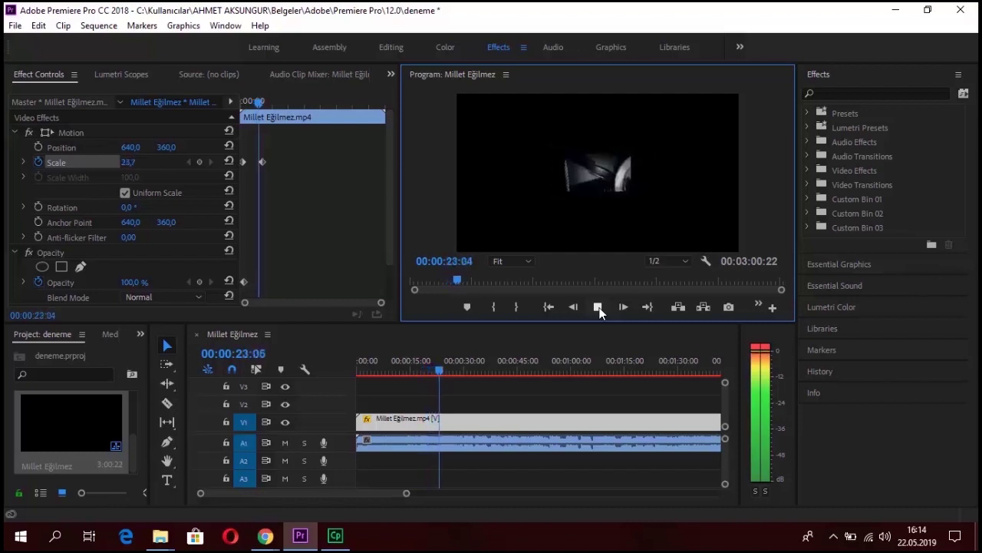
left_click(598, 307)
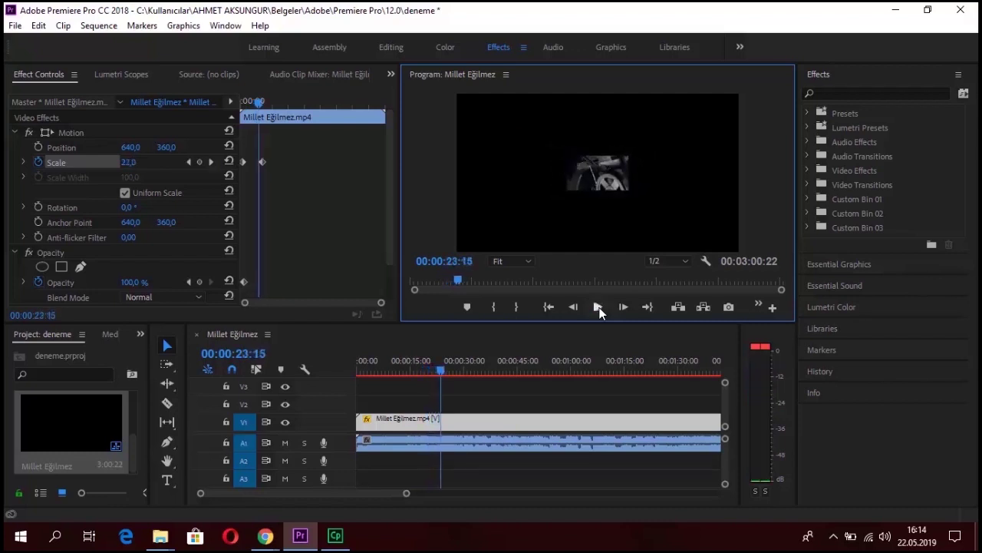
left_click(262, 163)
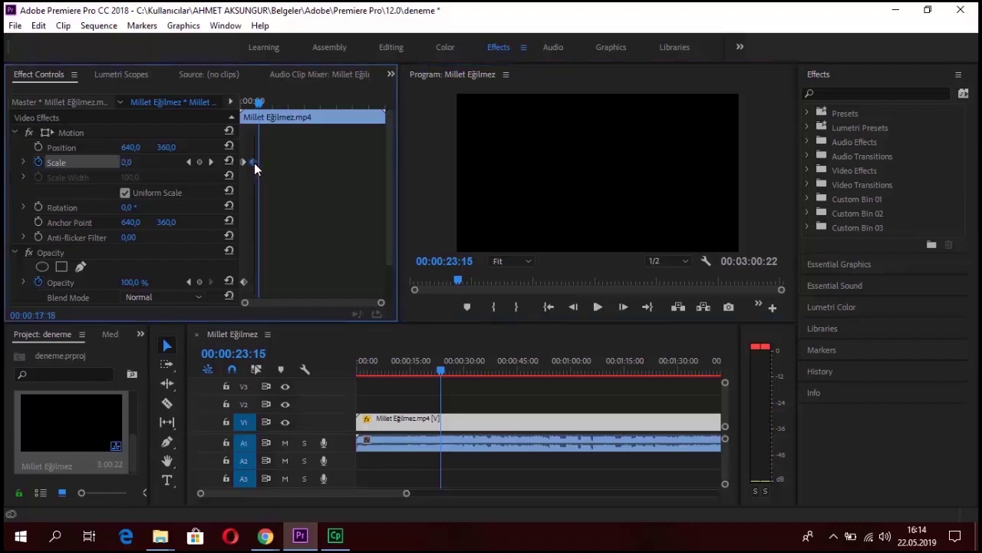
left_click_drag(261, 106, 244, 108)
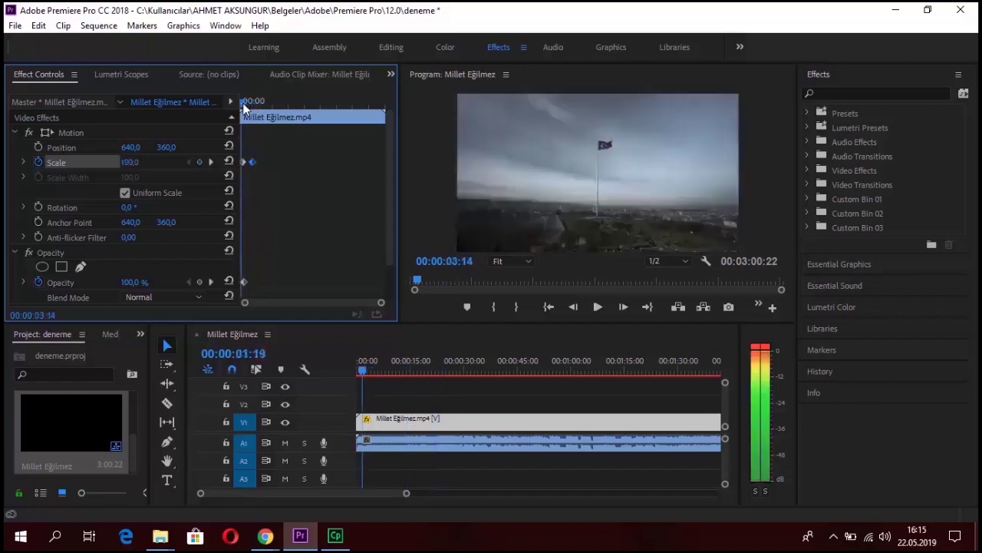
Preview the quicker shrink and return the playhead near the start of the clip.
left_click(594, 310)
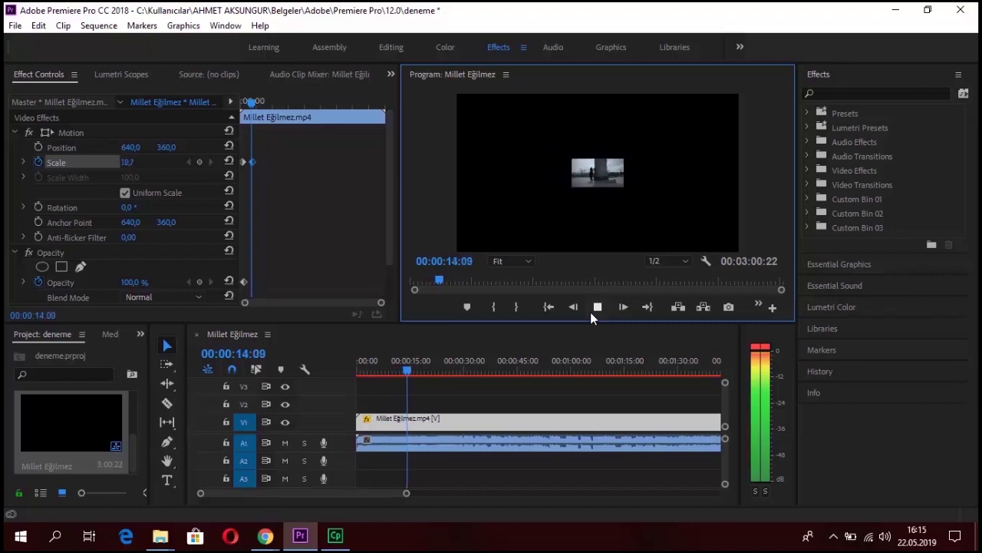
left_click(591, 313)
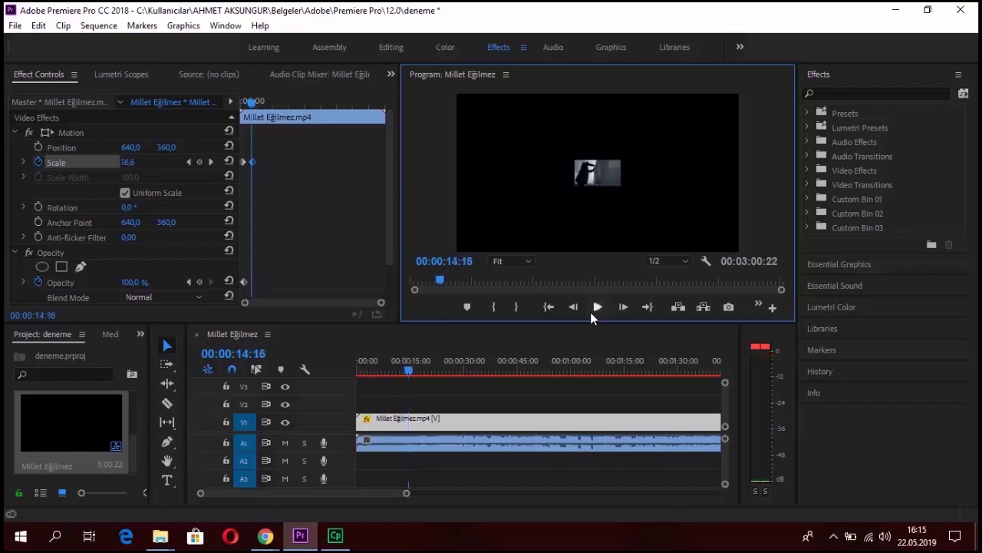
left_click(247, 102)
left_click_drag(247, 104, 242, 105)
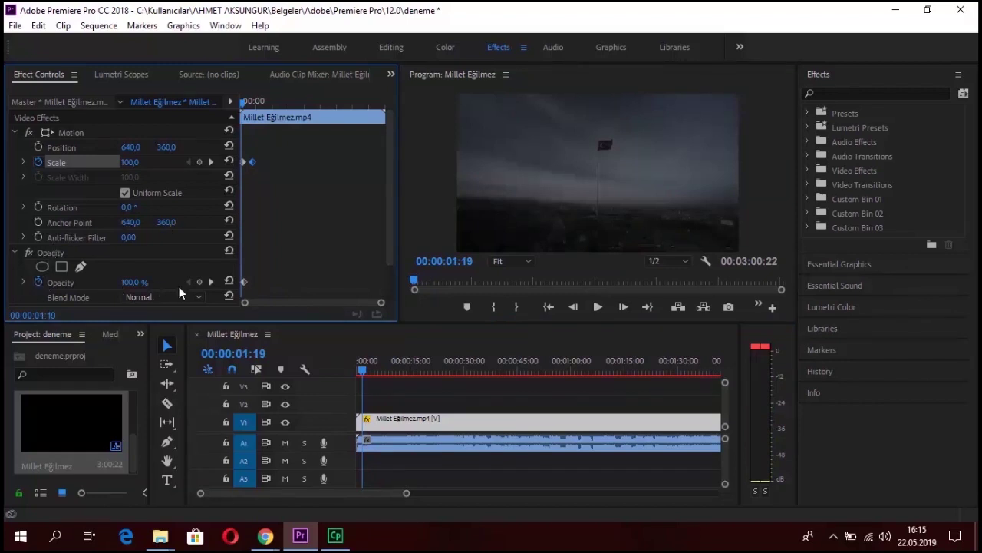
Add an Opacity keyframe at 100% near the start and one at 0% at 00:00:15:02.
left_click(198, 283)
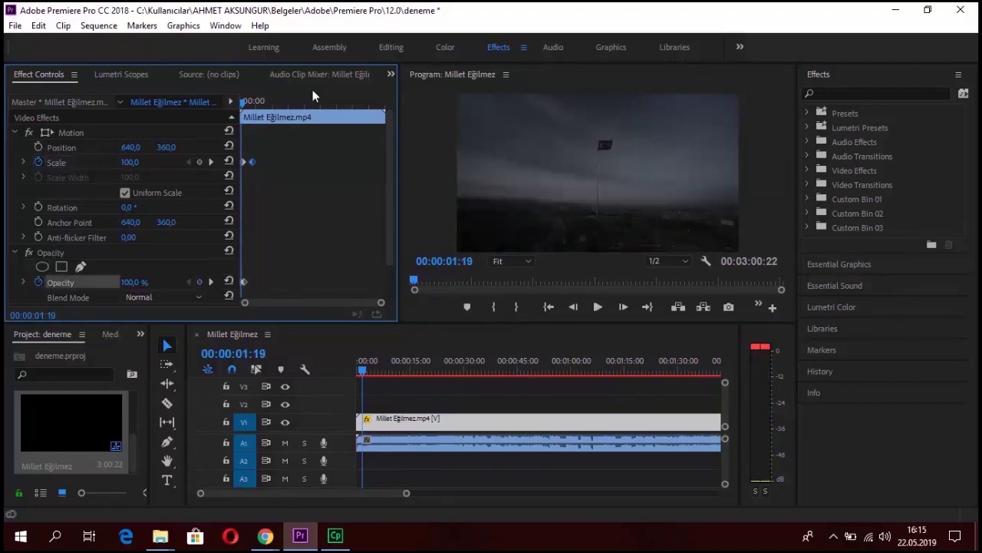
left_click_drag(243, 109, 254, 109)
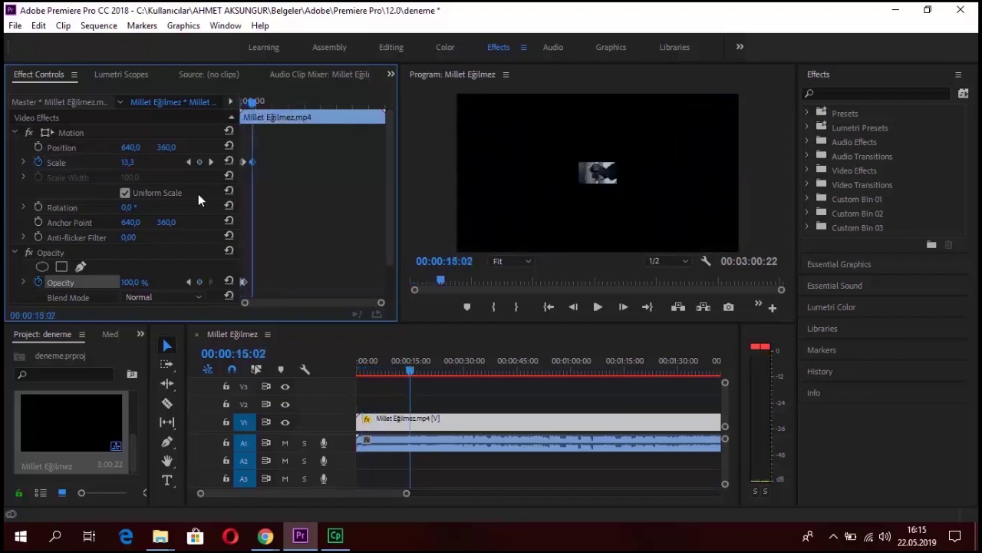
type("0")
key("Return")
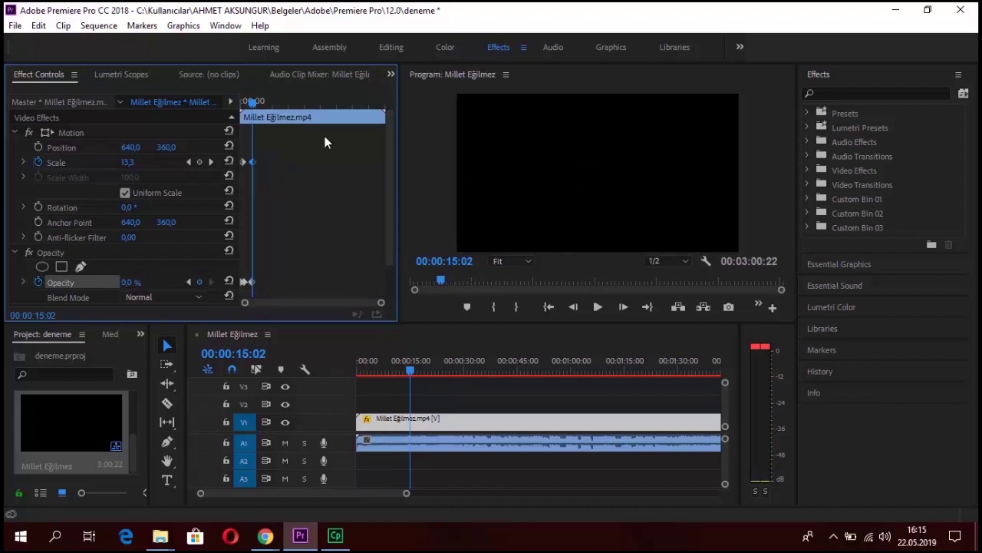
left_click_drag(249, 103, 244, 108)
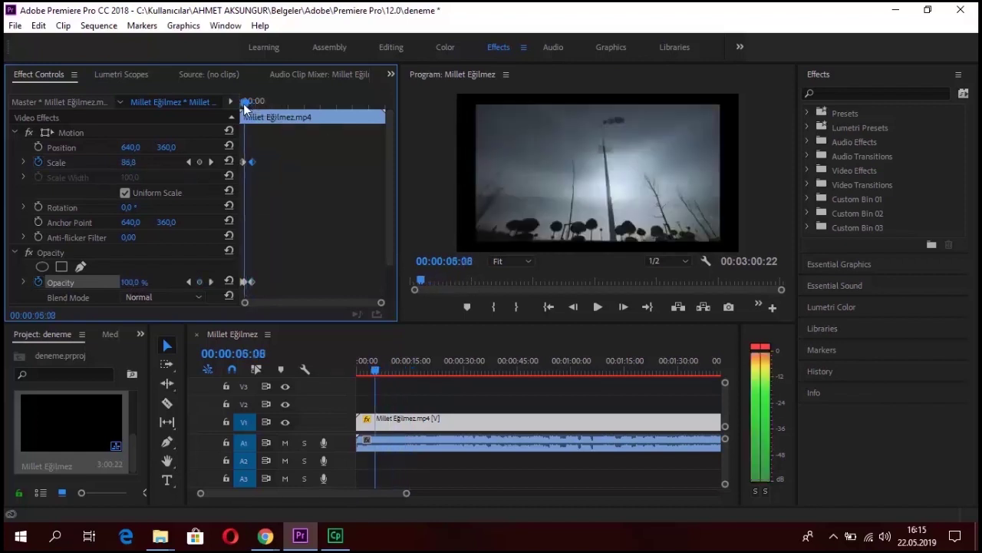
left_click(597, 307)
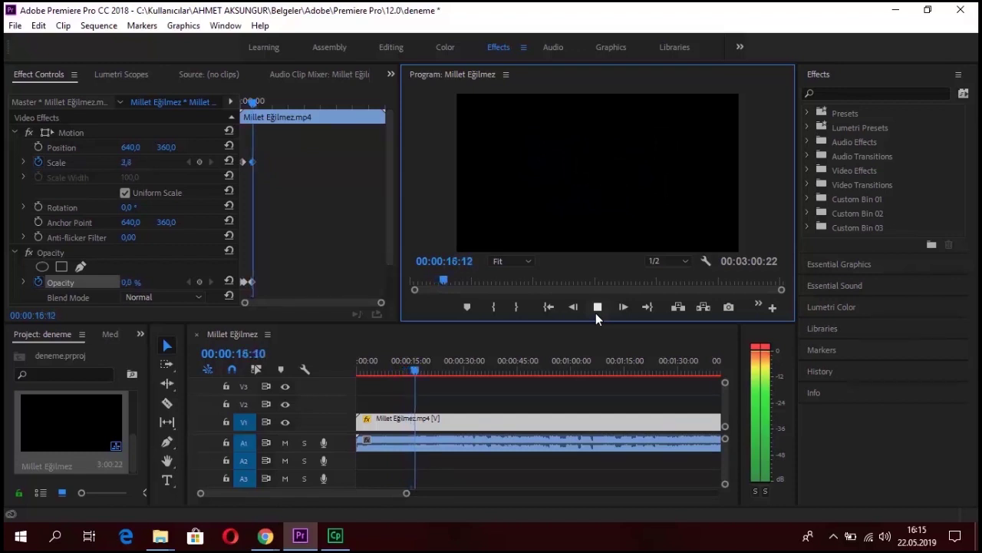
left_click(596, 313)
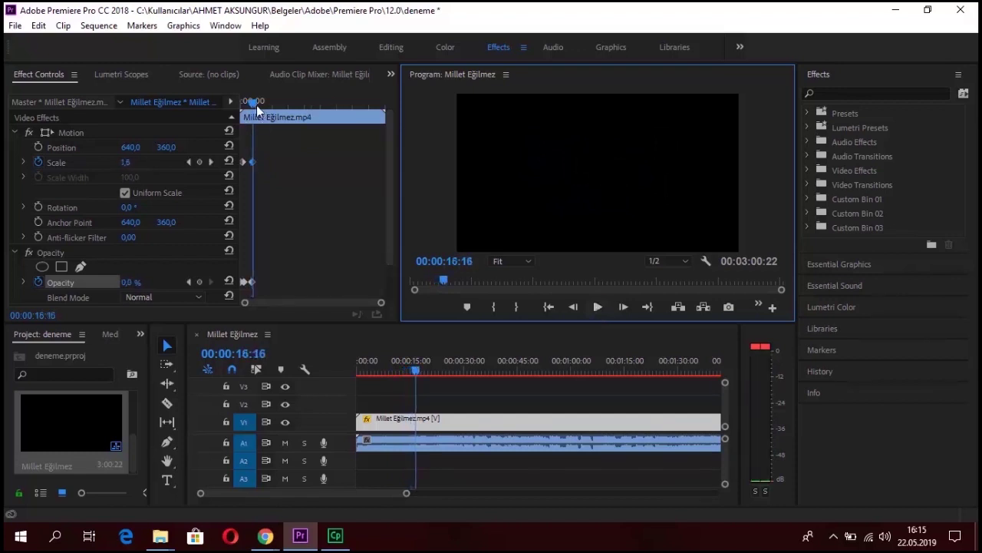
left_click_drag(252, 103, 241, 105)
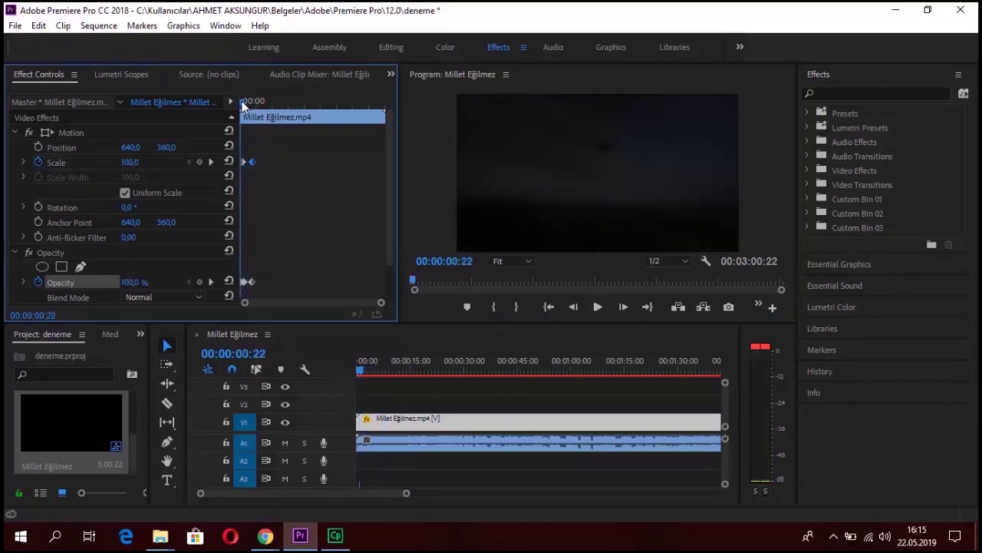